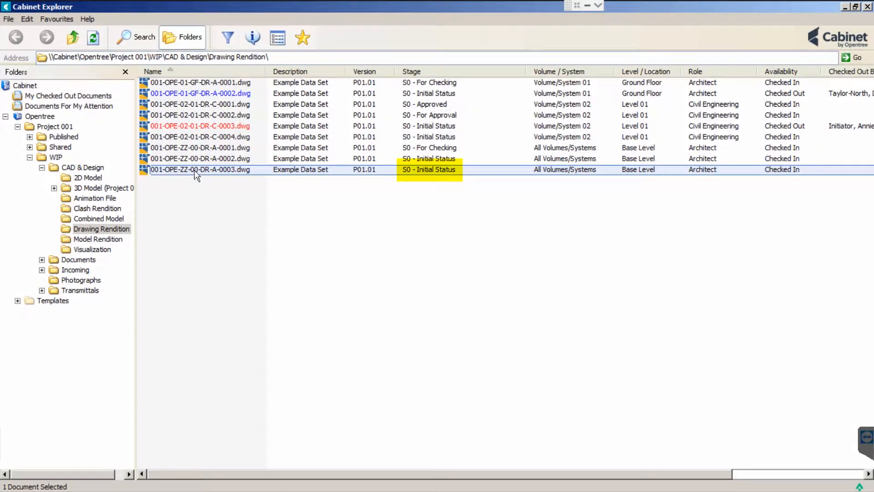
Start Send for Checking on drawing 0003 with the note 'Detailed as discussed'.
right_click(195, 173)
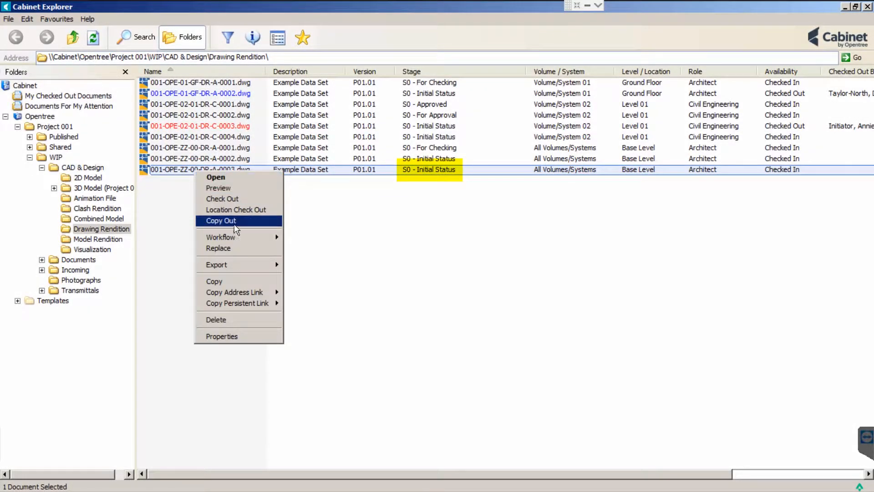
mouse_move(220, 237)
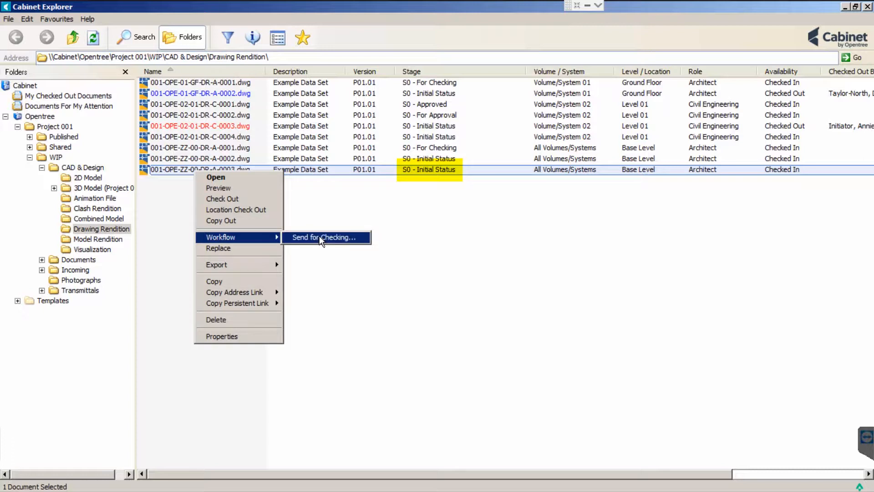
click(319, 237)
click(172, 83)
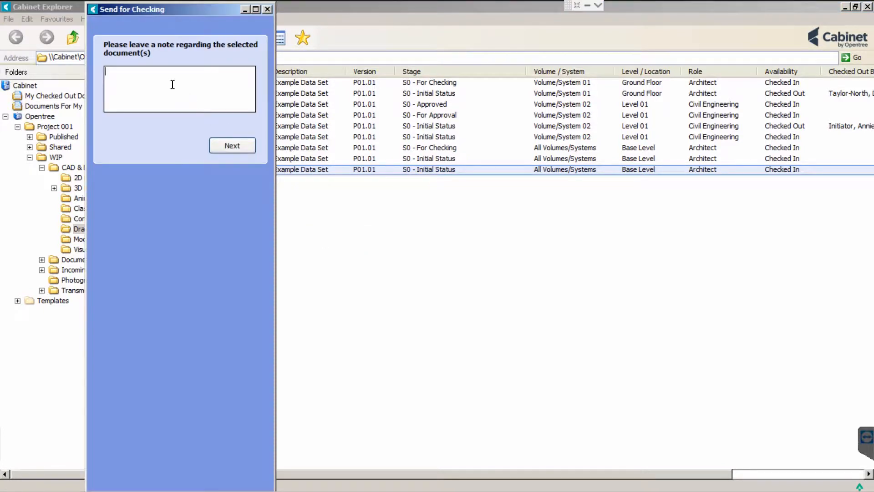
text(Detailed as discuss)
text(ed)
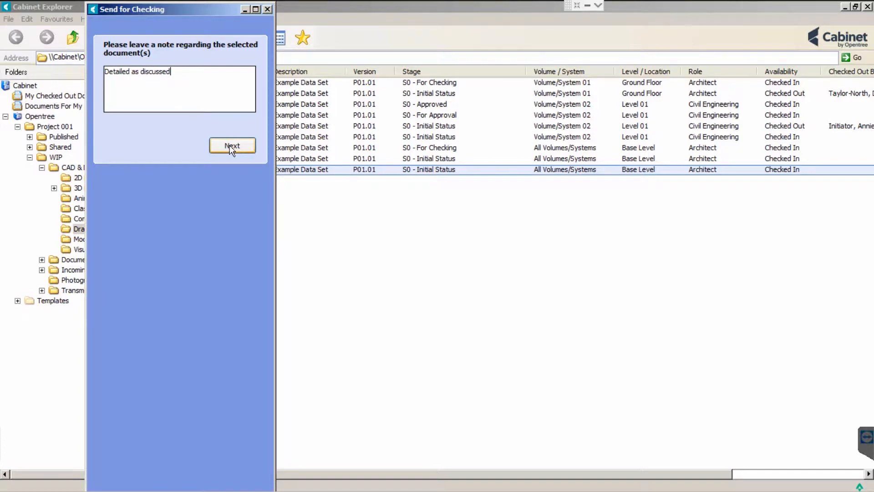
click(232, 146)
Choose Richard Reviewer as the checker and submit the checking request.
click(135, 77)
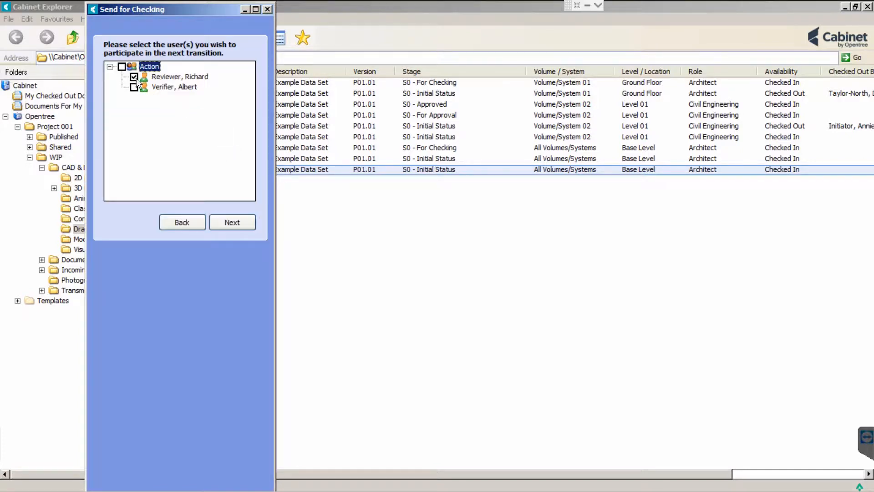
click(233, 223)
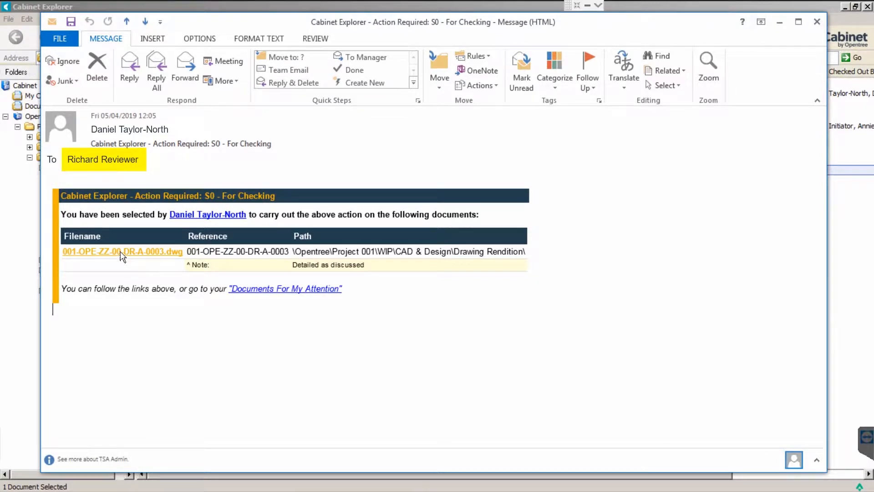
Follow the email link to drawing 0003 in Cabinet Explorer, now at S0 - For Checking.
click(120, 255)
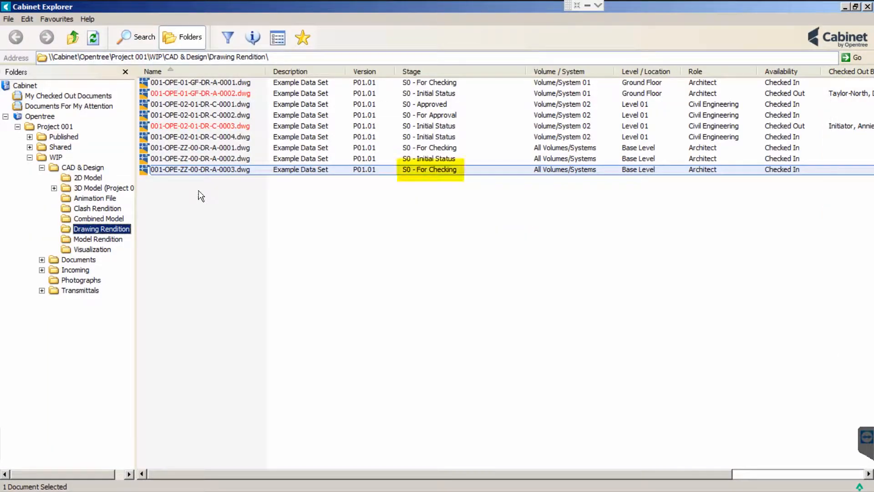
right_click(193, 169)
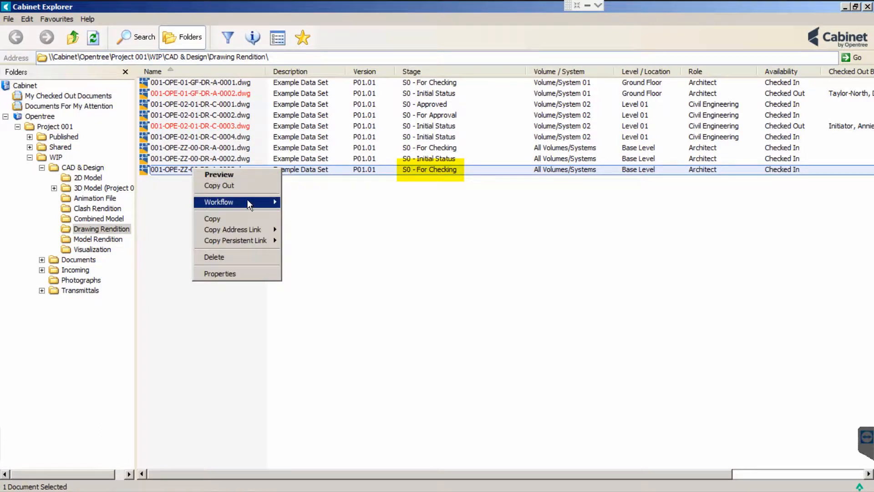
mouse_move(218, 202)
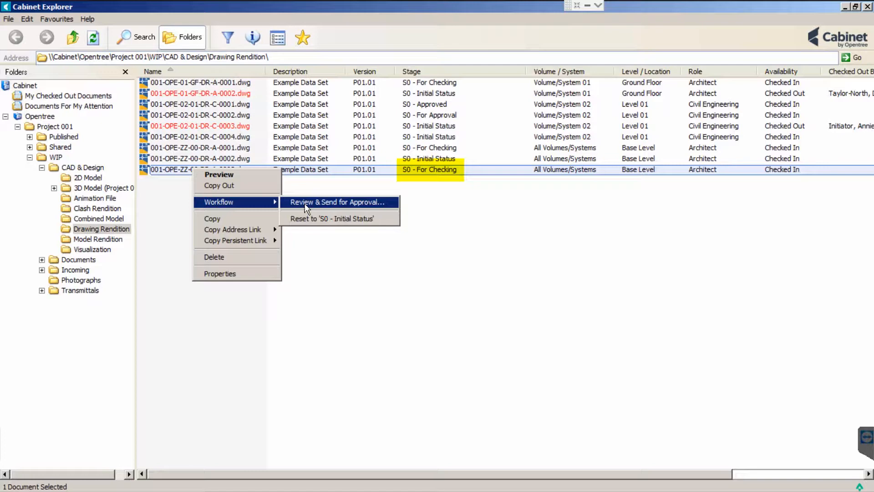
Review drawing 0003 and send it on to the Approver without a note.
click(305, 203)
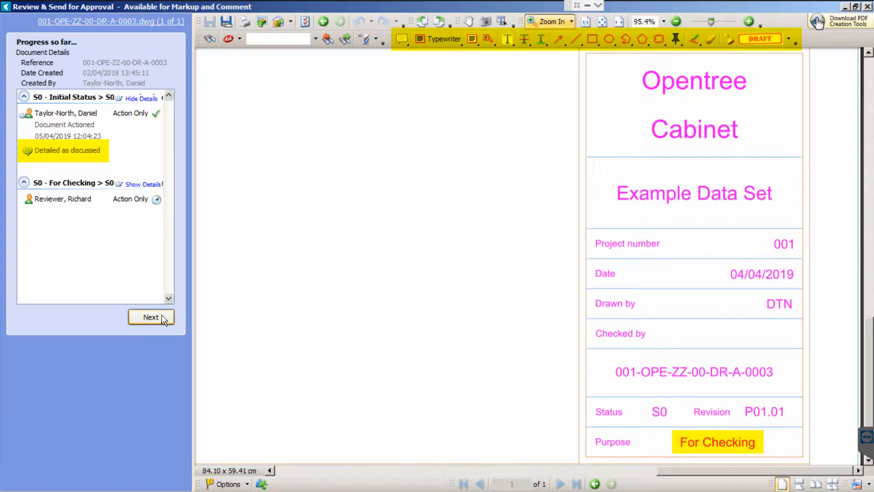
click(150, 317)
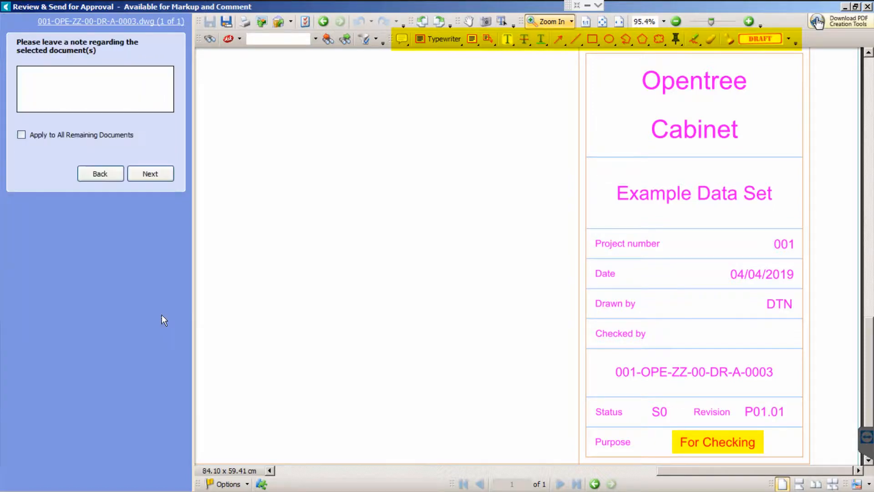
click(162, 175)
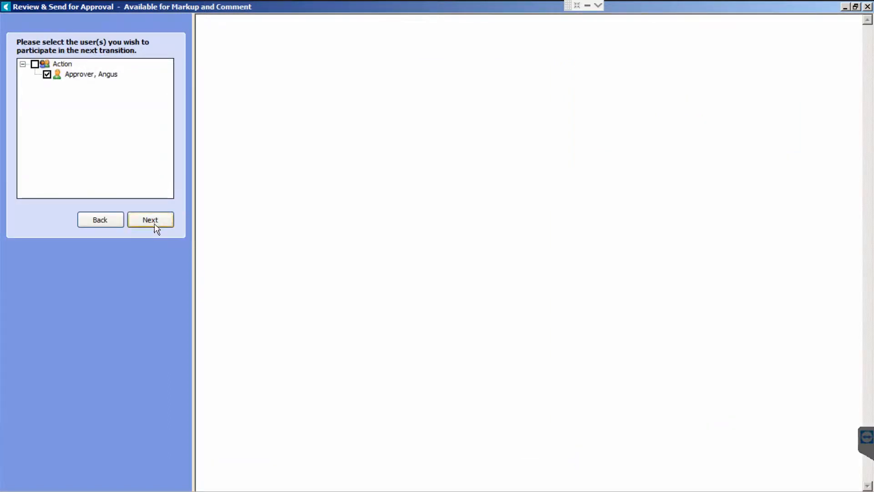
click(156, 228)
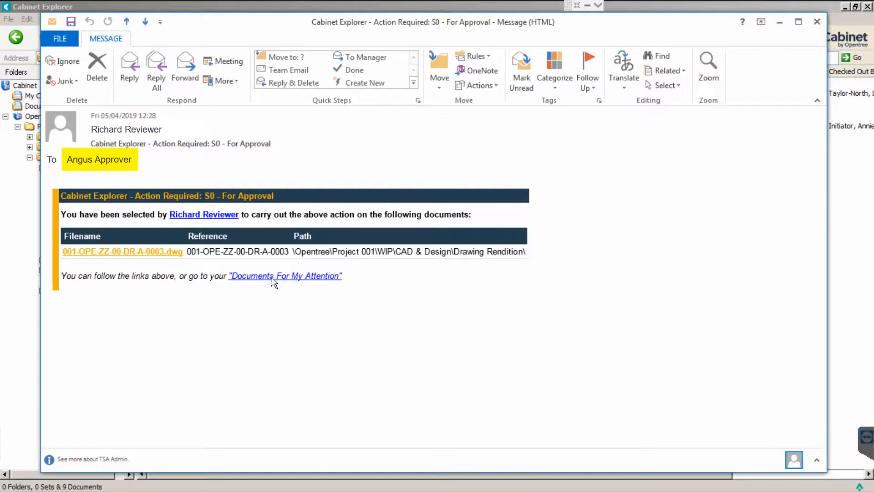
Find drawing 0003 in Documents For My Attention and start Review & Approve.
click(273, 280)
click(201, 83)
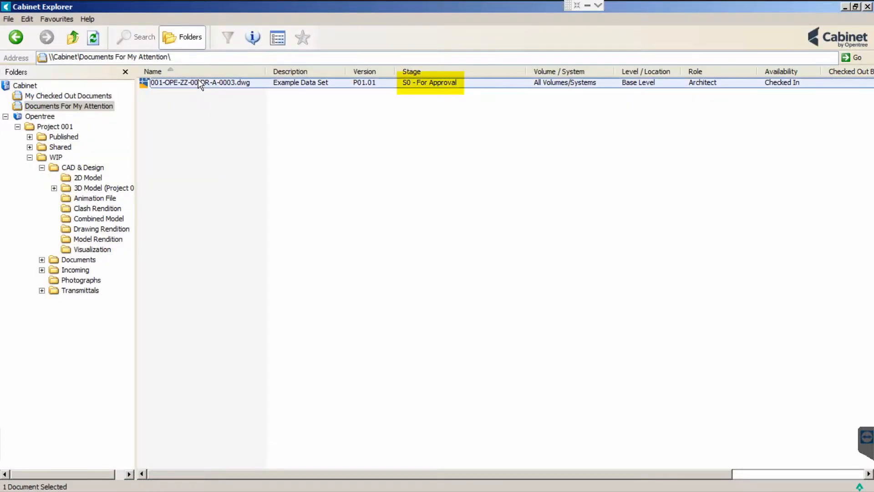
right_click(200, 86)
mouse_move(233, 114)
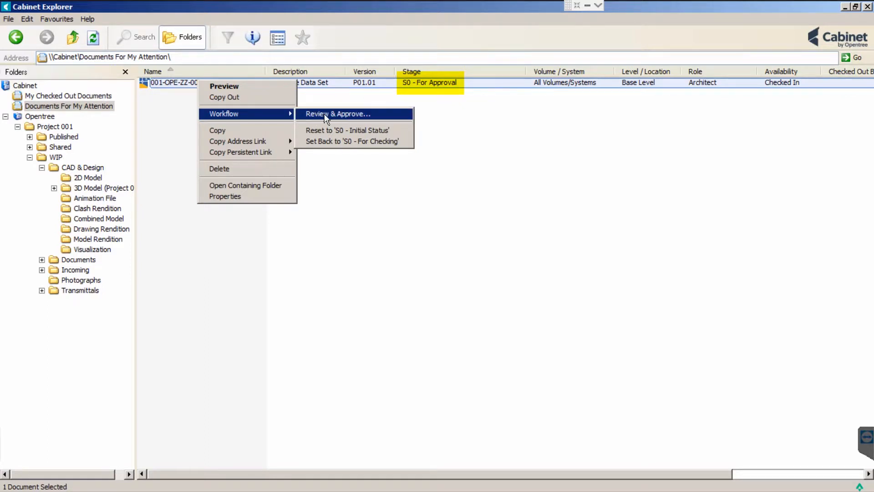
click(327, 117)
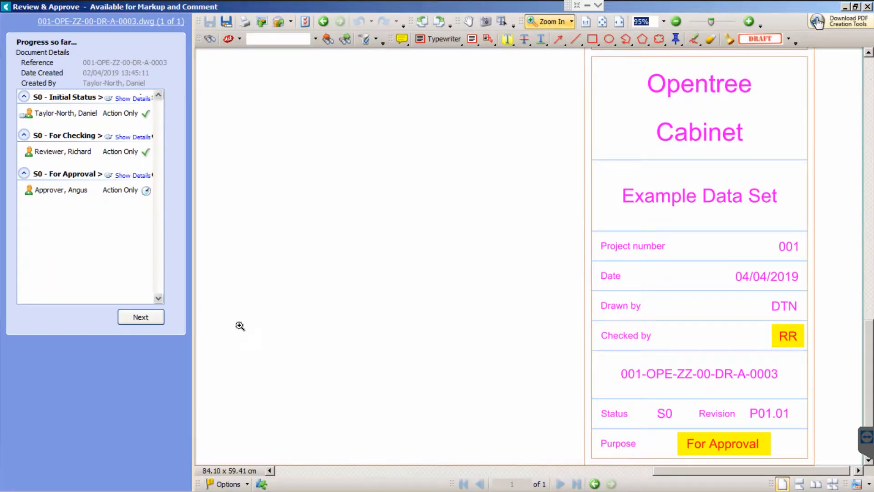
Approve drawing 0003 without a note, leaving Documents For My Attention empty.
click(140, 317)
click(151, 174)
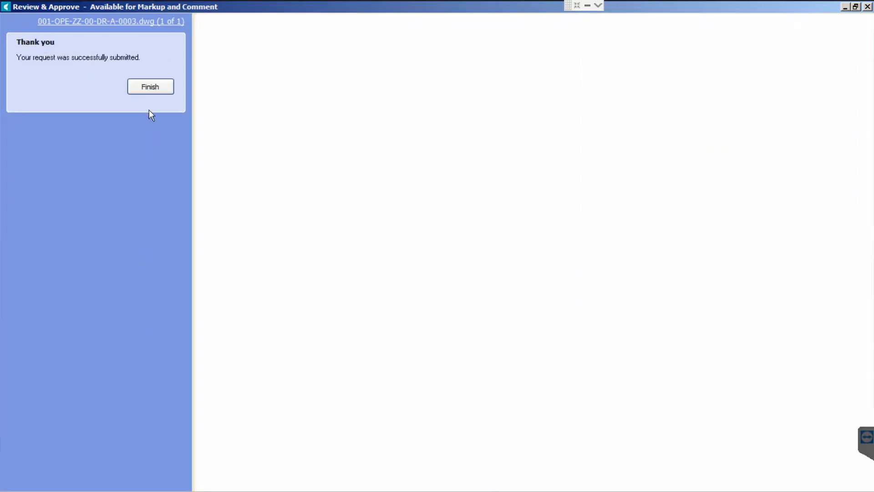
click(151, 87)
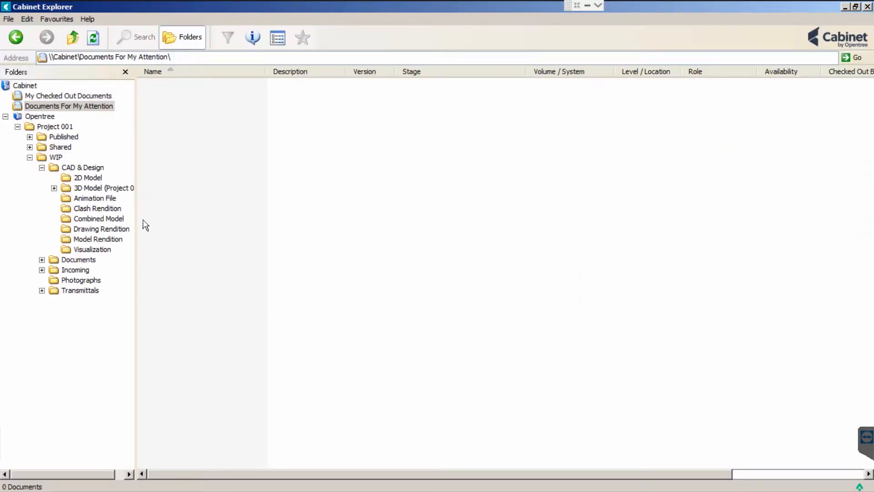
View the attached rendition of approved drawing 0003 in the Drawing Rendition folder.
click(101, 229)
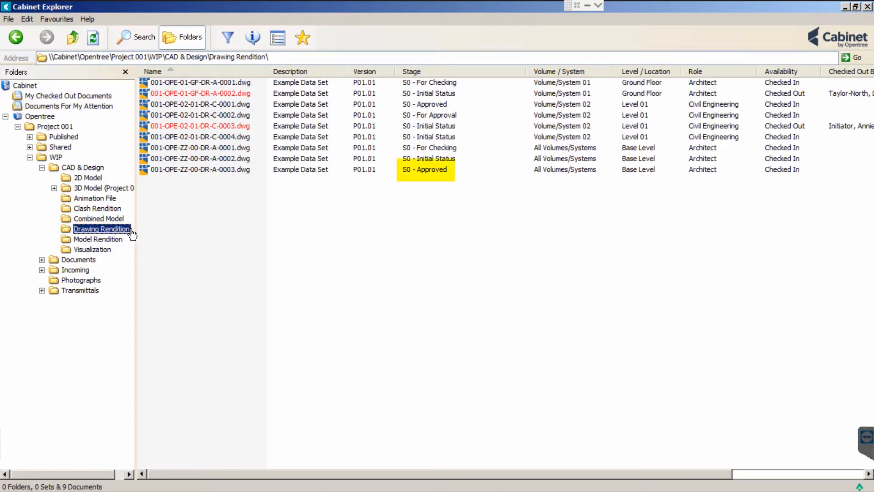
click(199, 170)
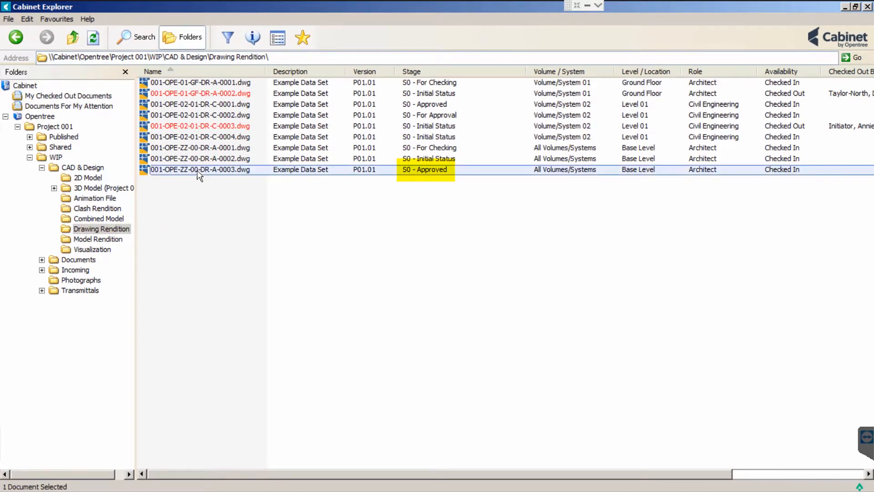
right_click(199, 175)
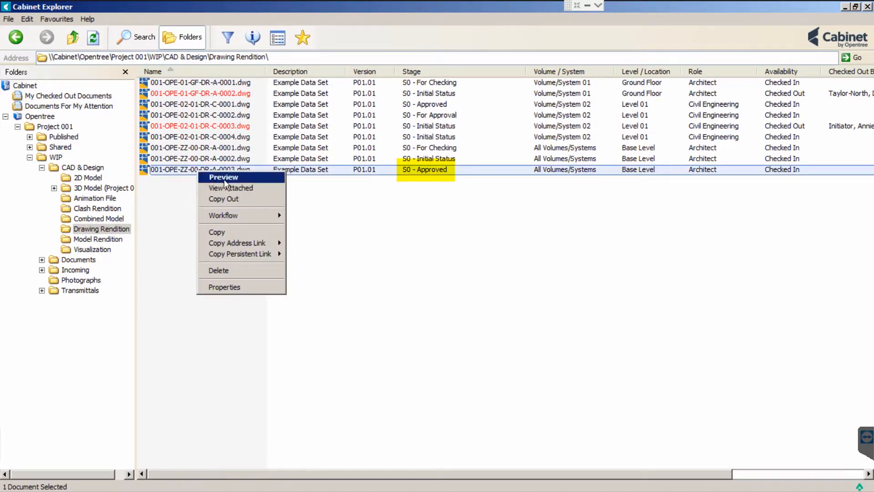
click(236, 187)
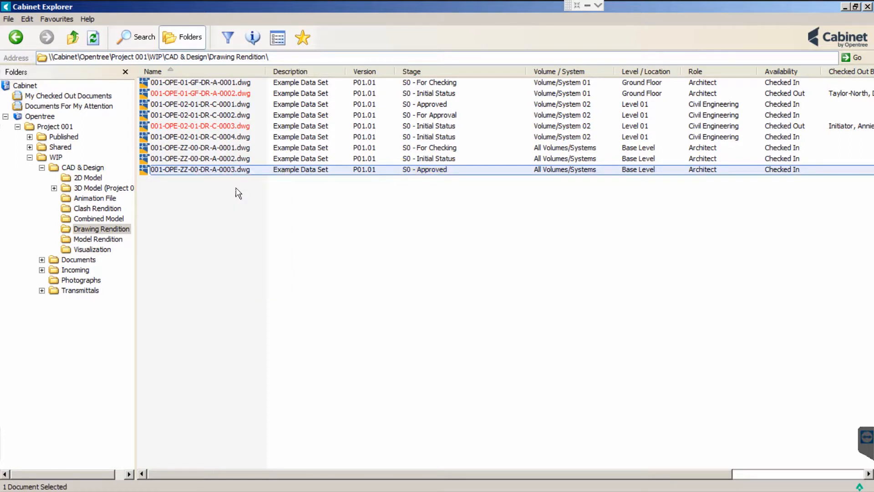